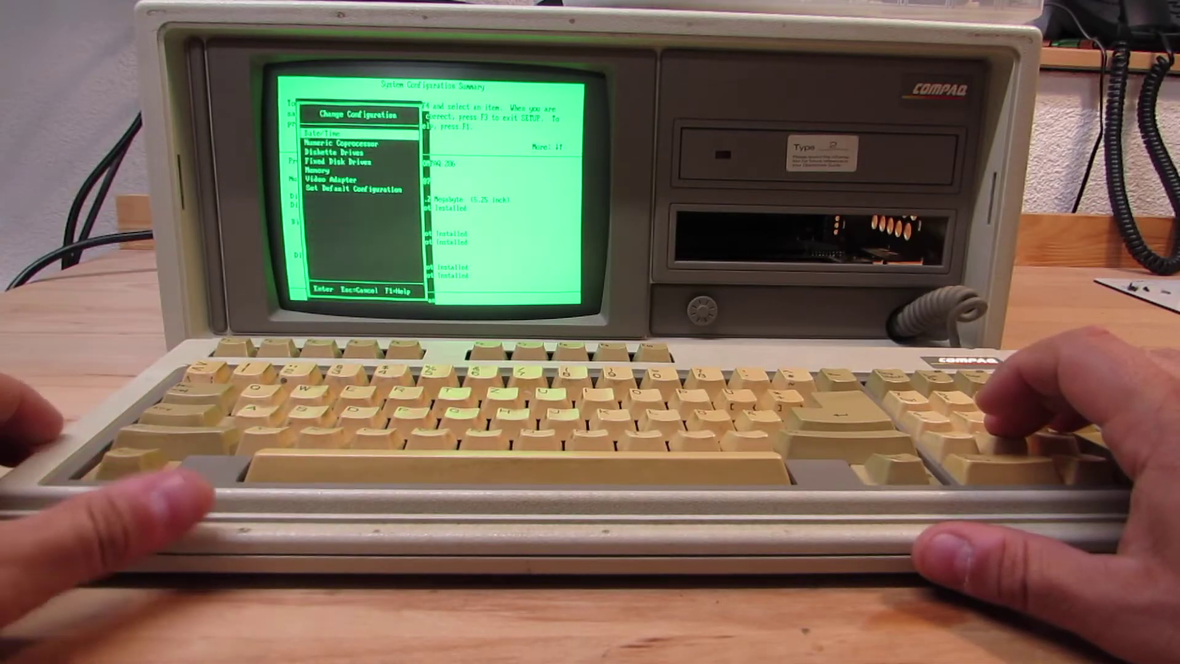
pyautogui.press('Down')
pyautogui.press('Down')
pyautogui.press('Down')
pyautogui.press('Return')
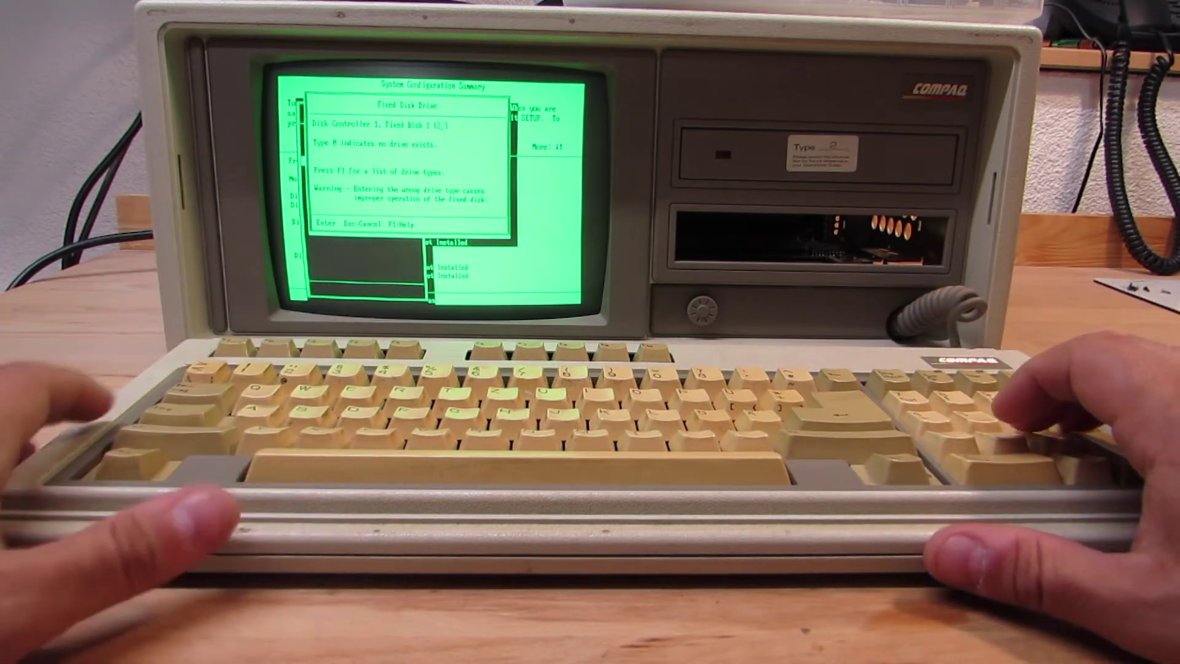
pyautogui.press('Up')
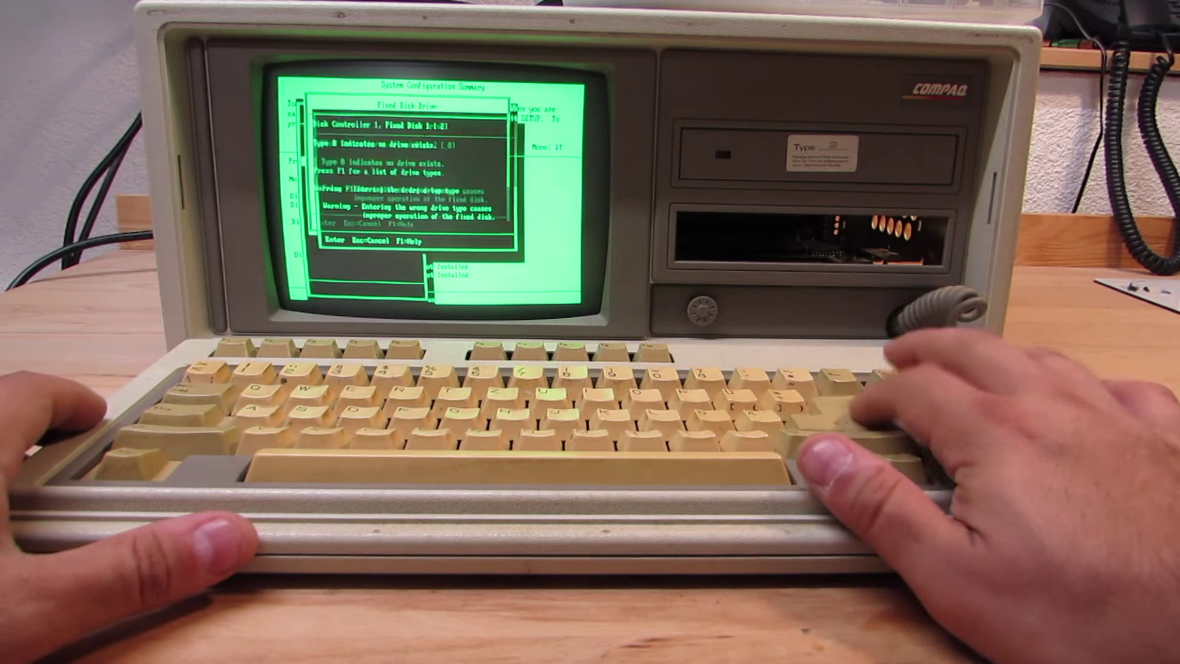
pyautogui.press('Return')
pyautogui.press('F3')
pyautogui.press('Return')
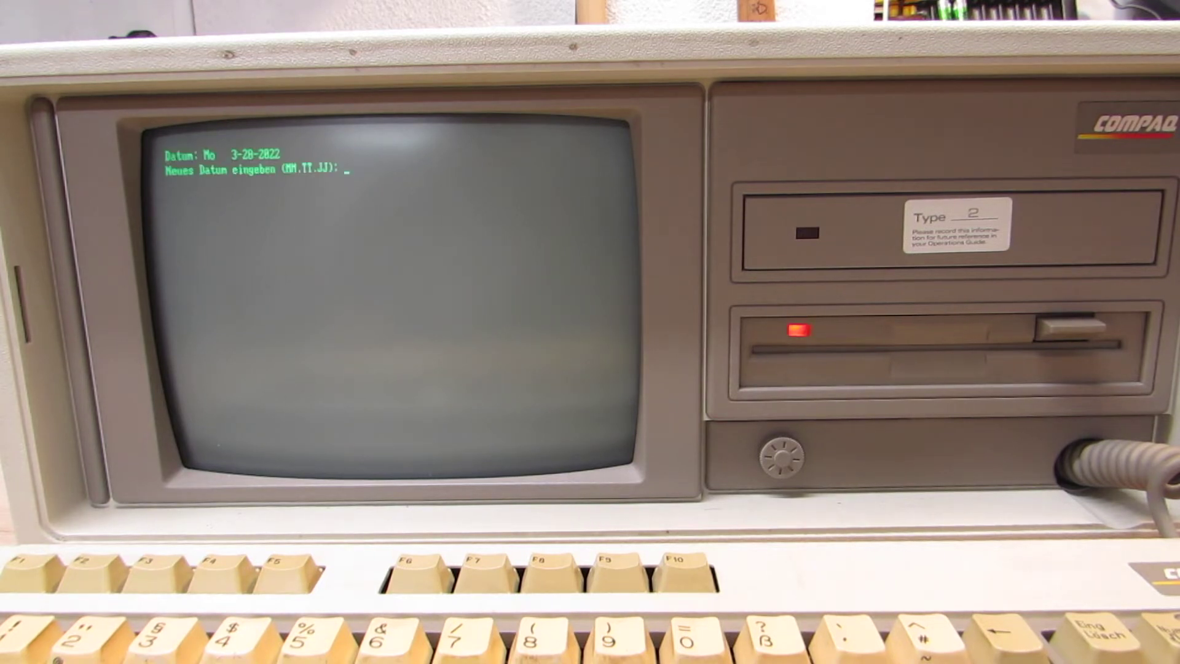
pyautogui.press('Return')
pyautogui.press('Return')
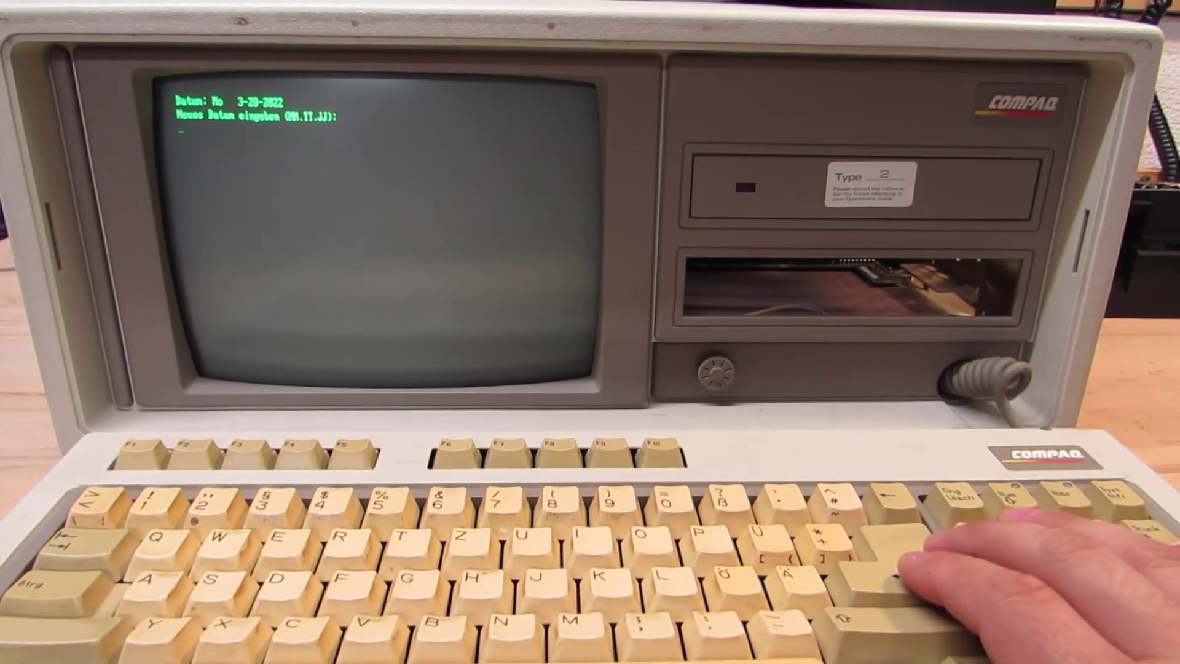
pyautogui.press('Return')
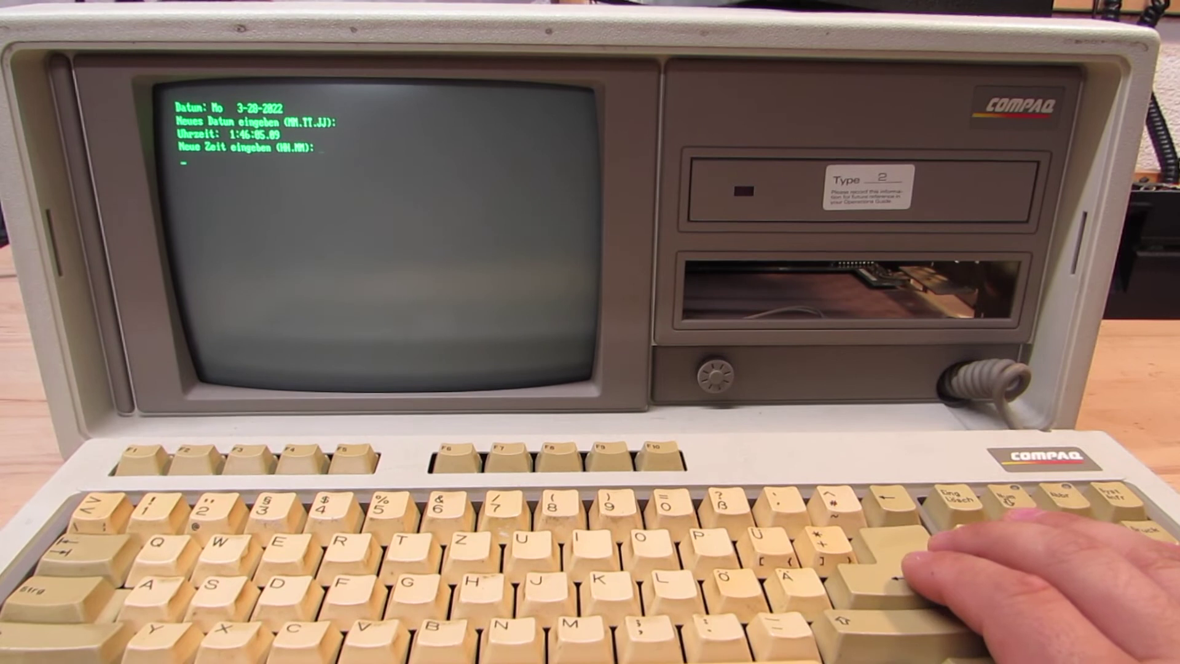